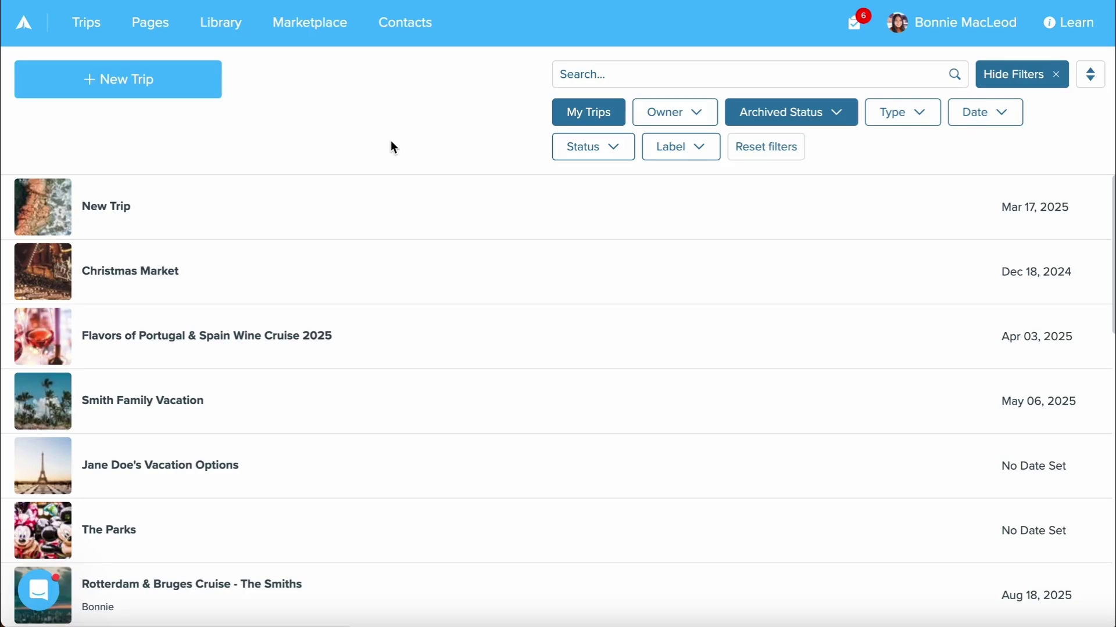
Open the Library and look through the saved items.
click(223, 33)
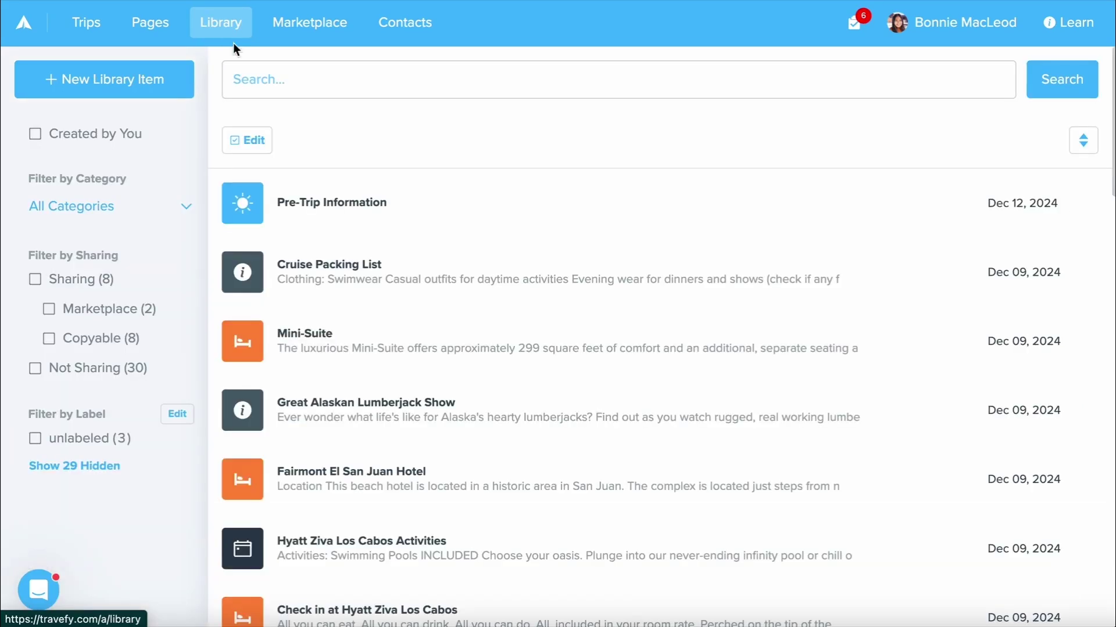
scroll(526, 254, down, 3)
scroll(526, 254, up, 3)
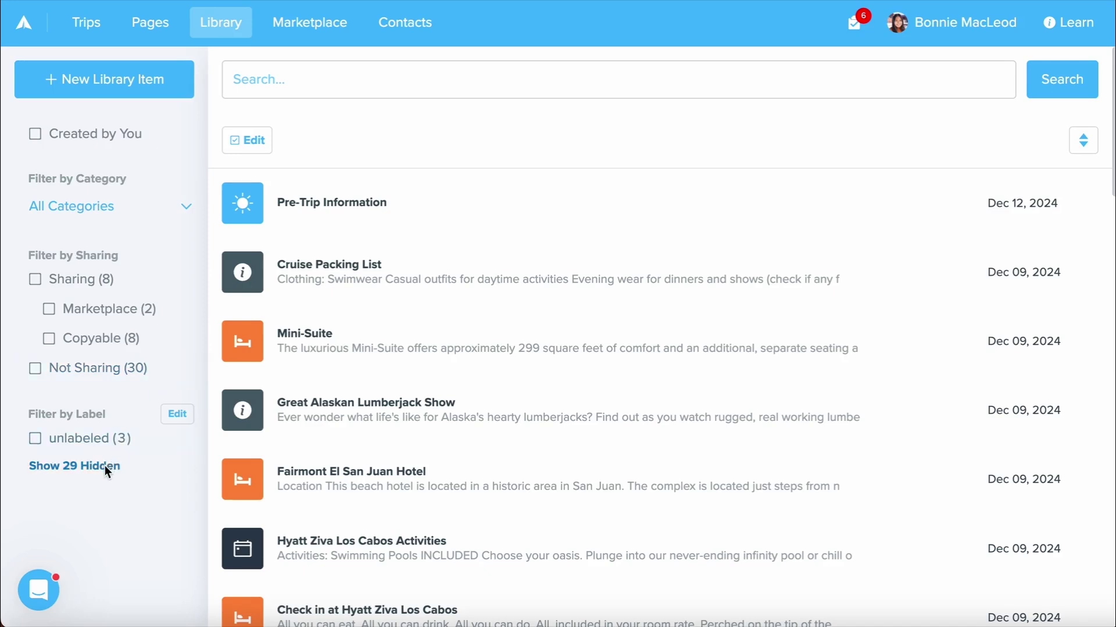
Show the hidden labels in the label filter and filter the library to unlabeled items.
click(88, 466)
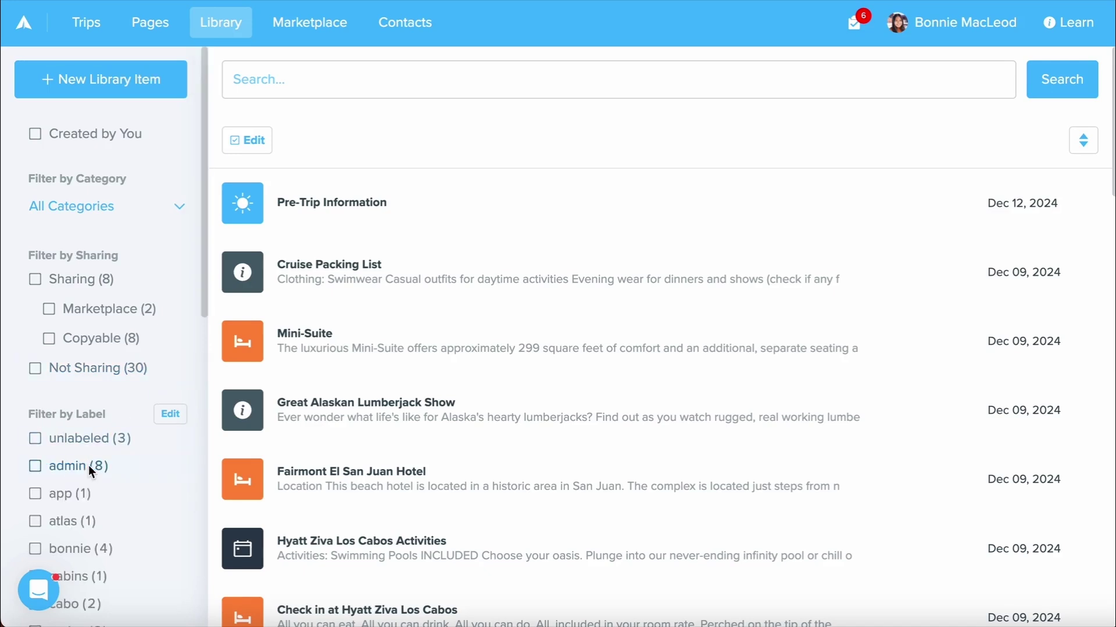
scroll(88, 466, down, 4)
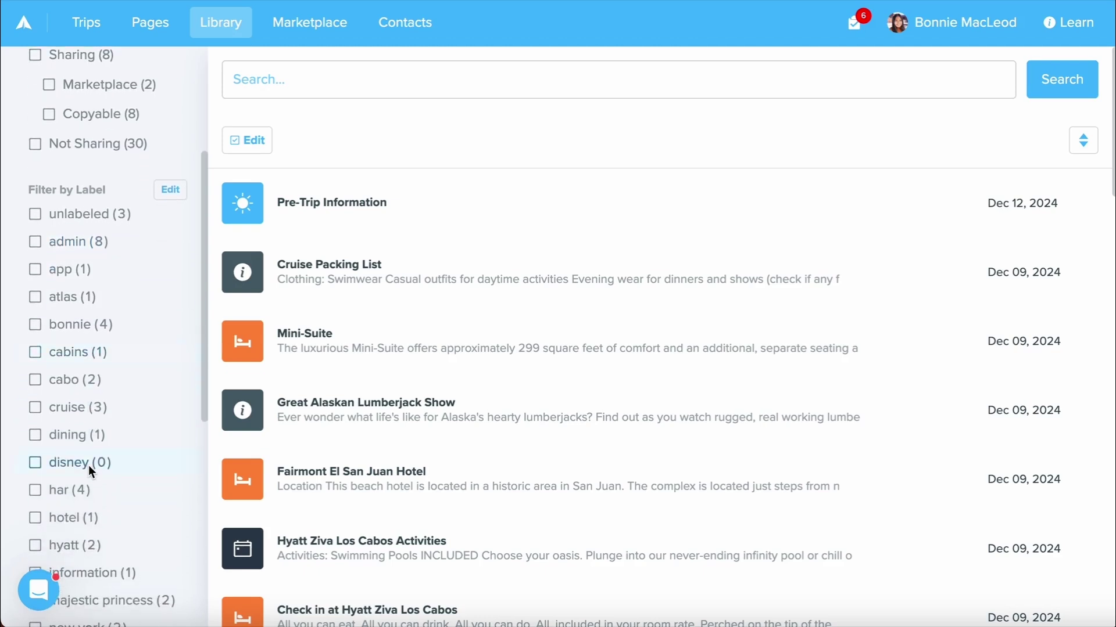
scroll(89, 465, down, 2)
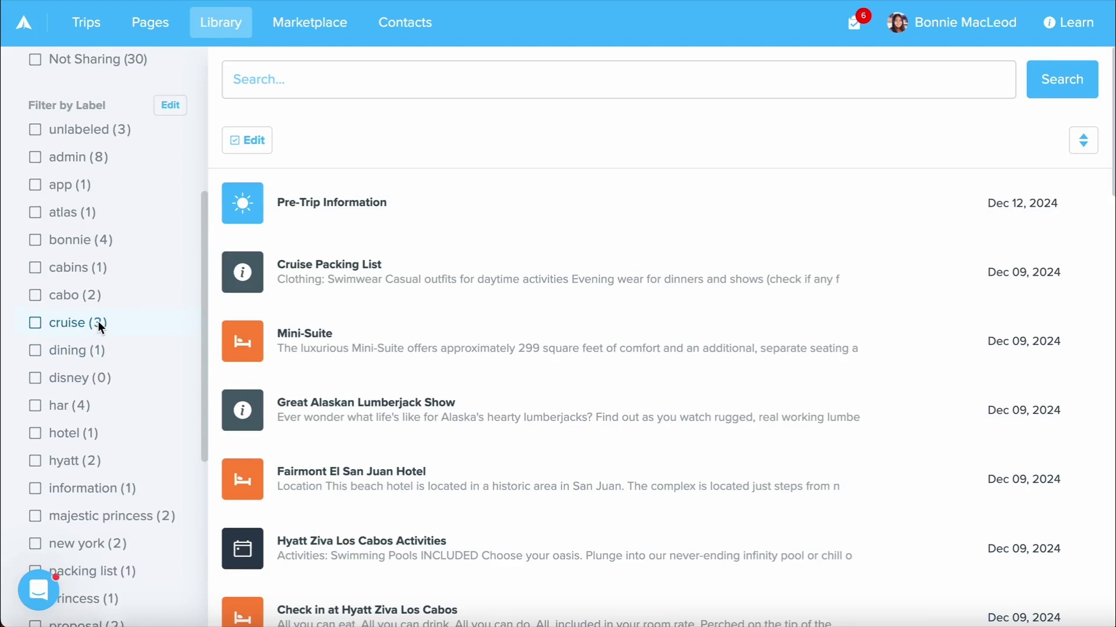
scroll(97, 321, up, 3)
scroll(97, 320, up, 1)
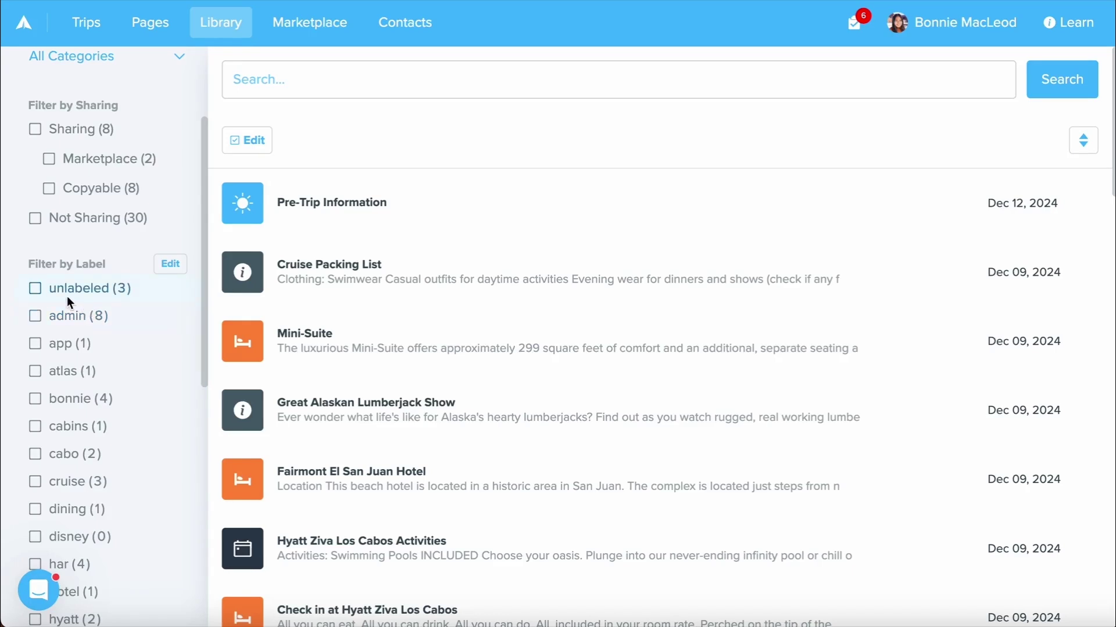
click(124, 292)
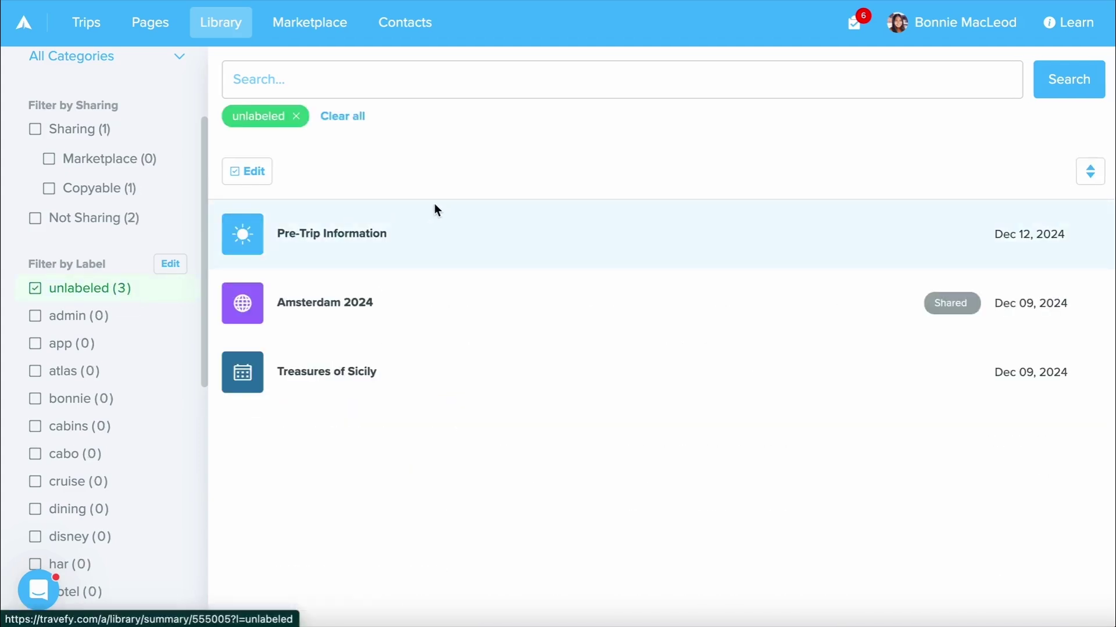
Open the Pre-Trip Information day for editing and add the existing label cruise to it.
click(342, 246)
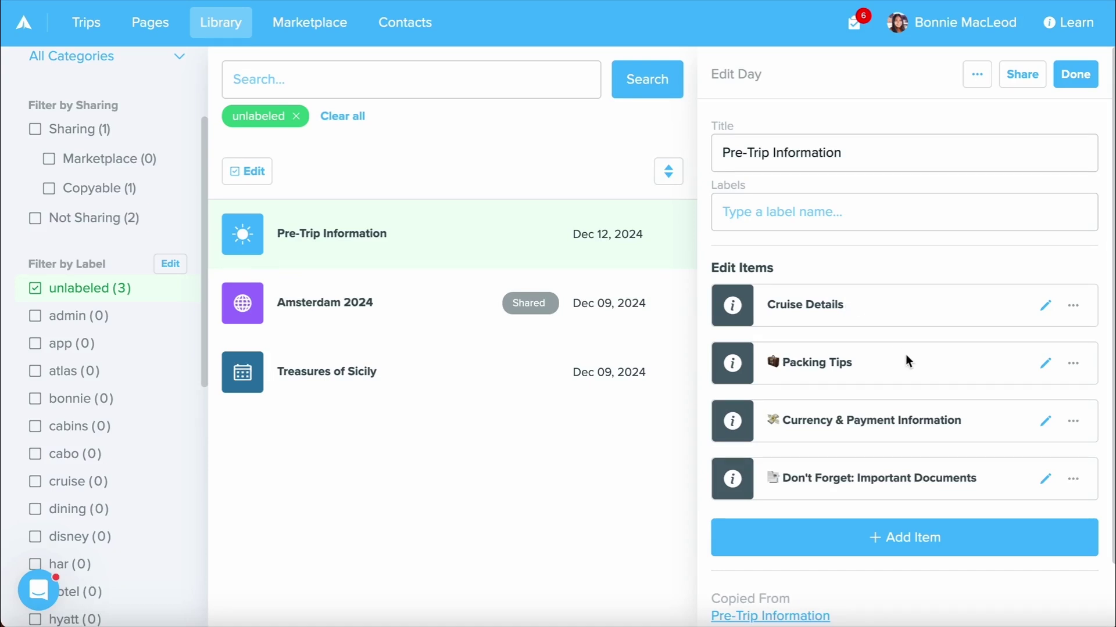
click(771, 212)
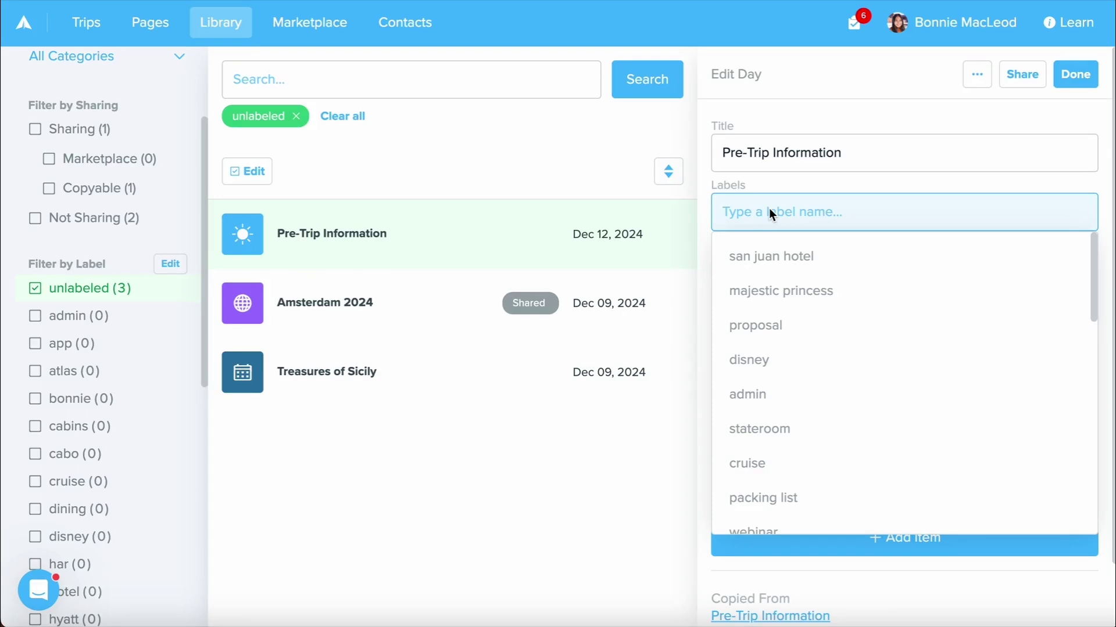
text(cruise)
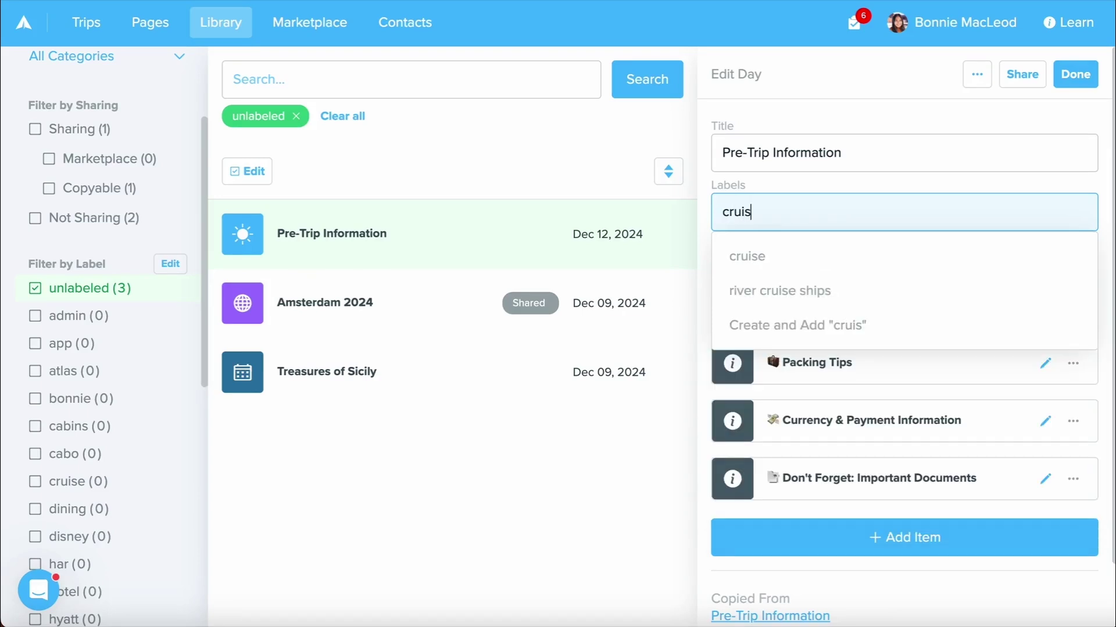
click(800, 263)
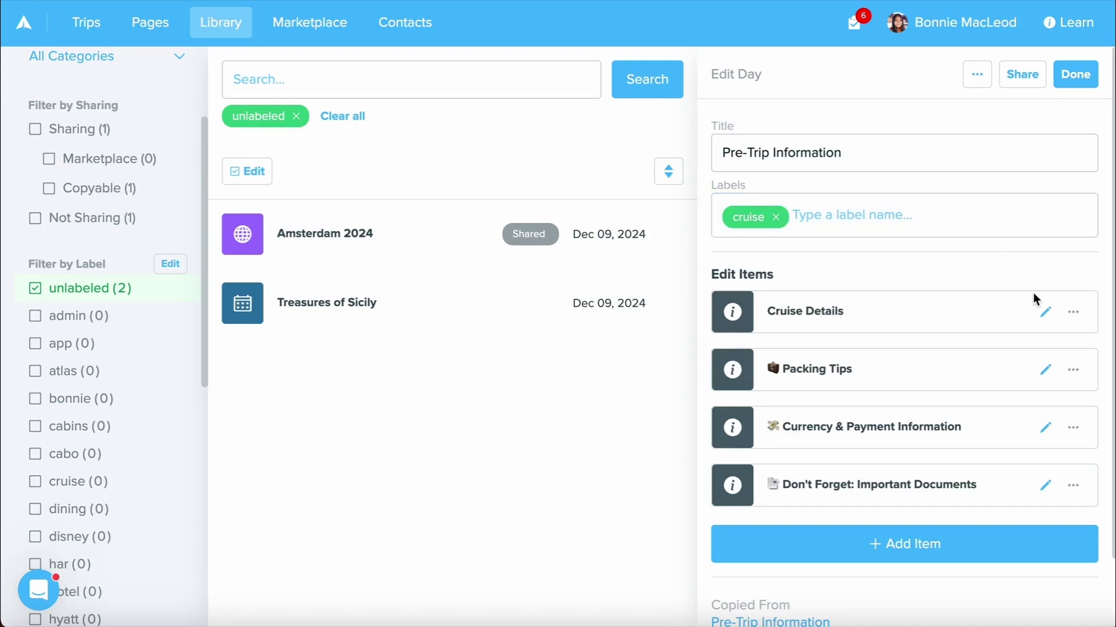
Check the Currency & Payment Information item, and create and add a Europe label to the Pre-Trip Information day.
click(1044, 424)
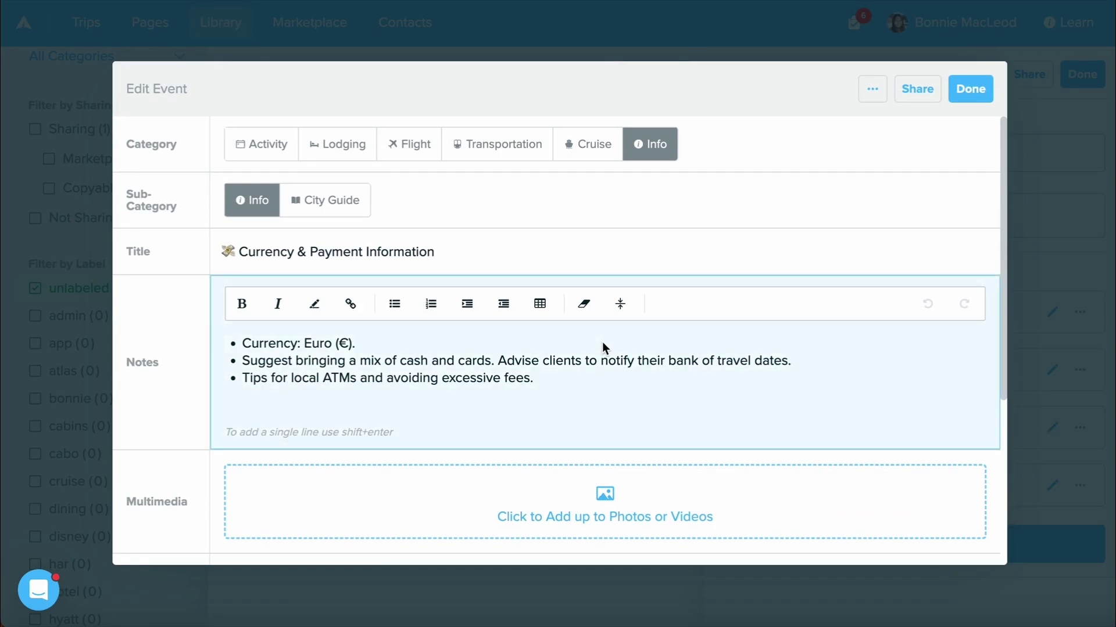
click(974, 91)
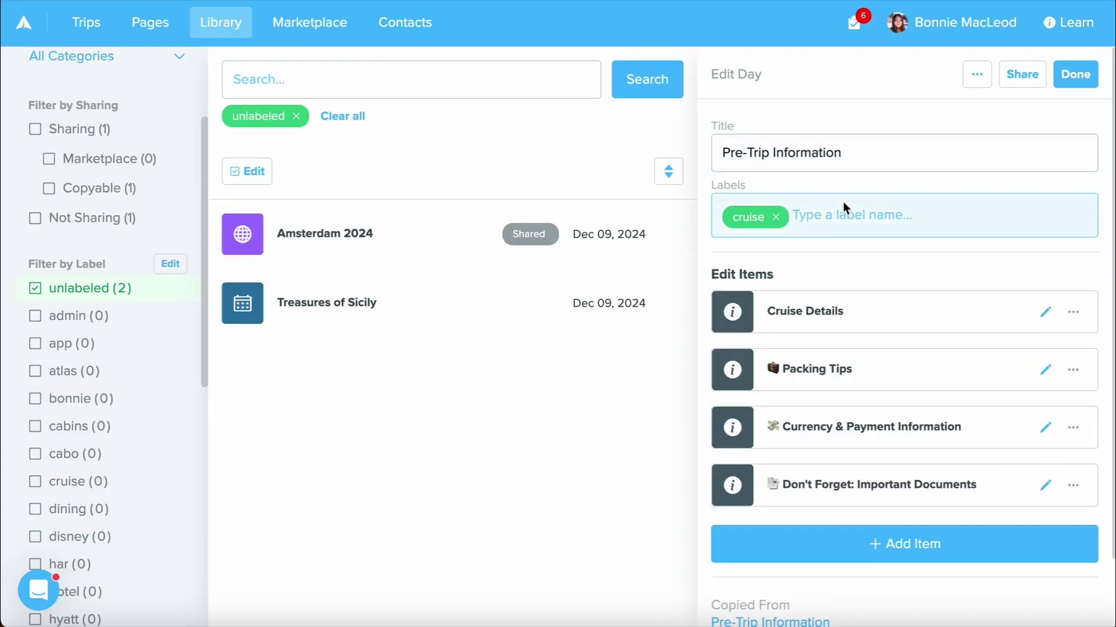
click(843, 215)
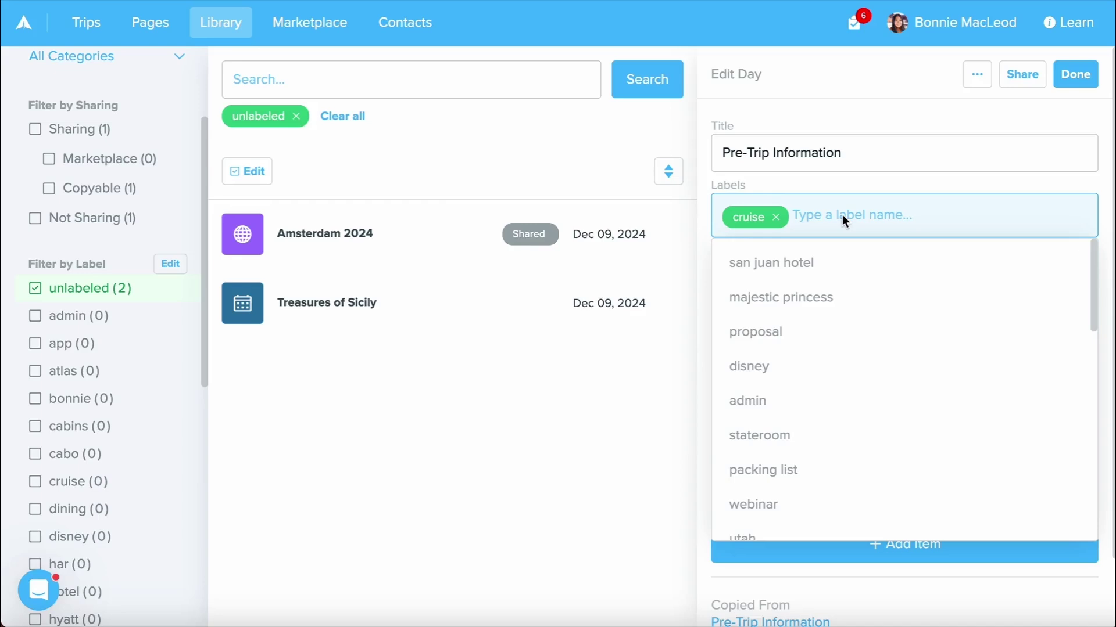
text(Europe)
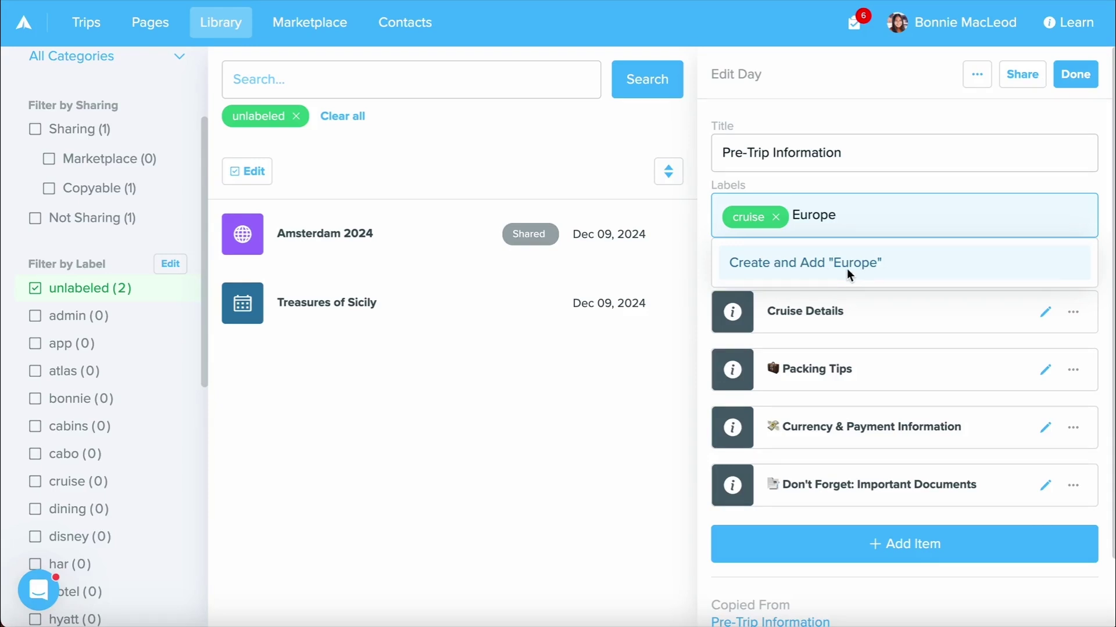
click(846, 268)
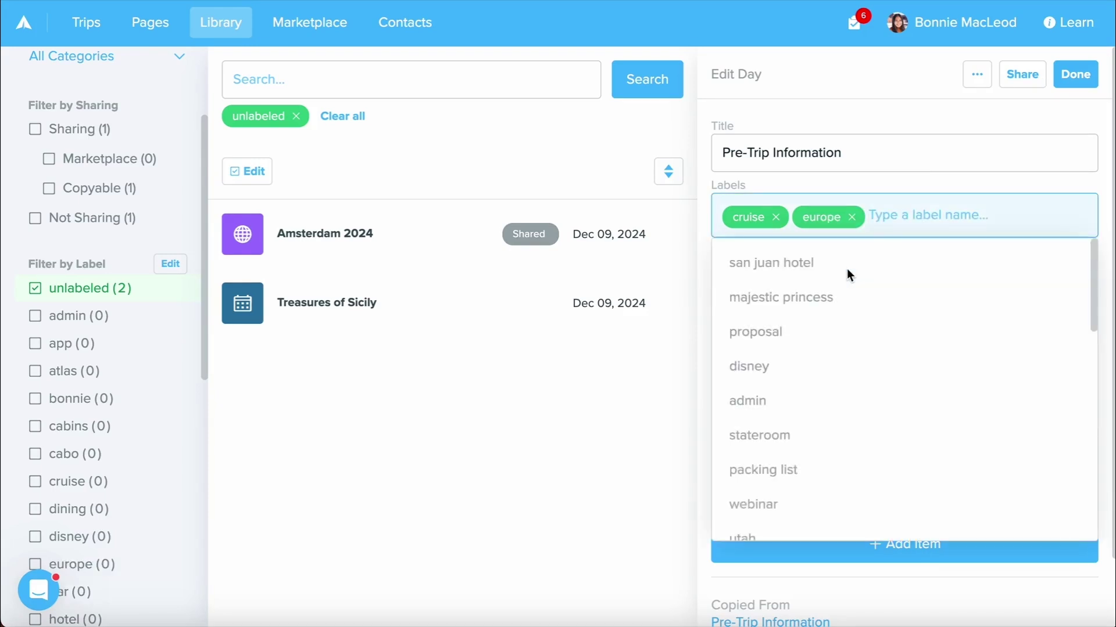
click(908, 180)
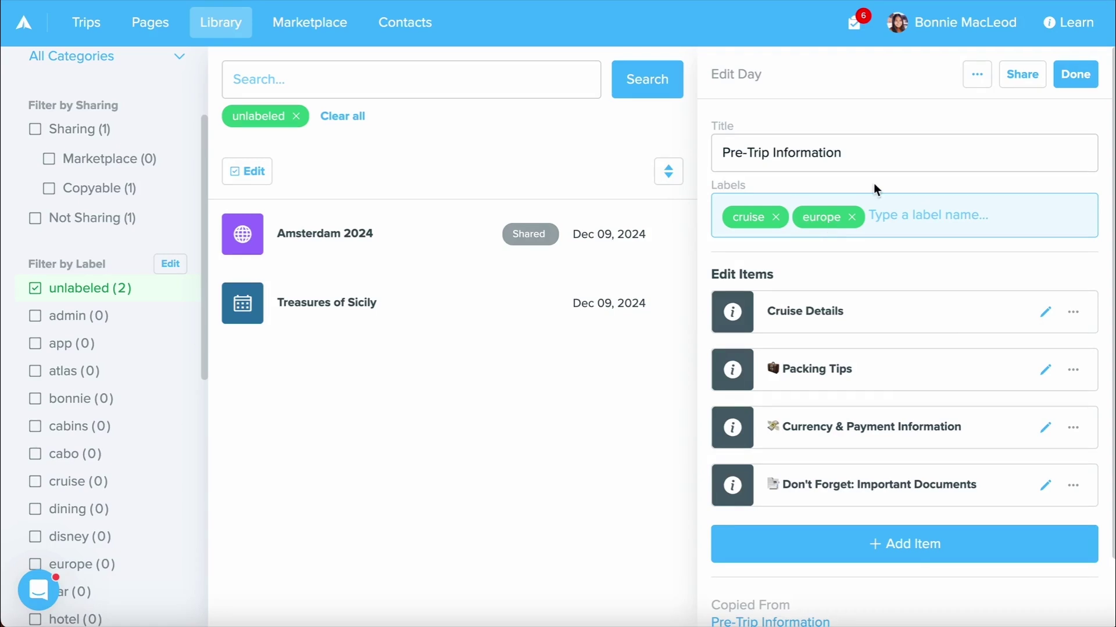
click(1083, 63)
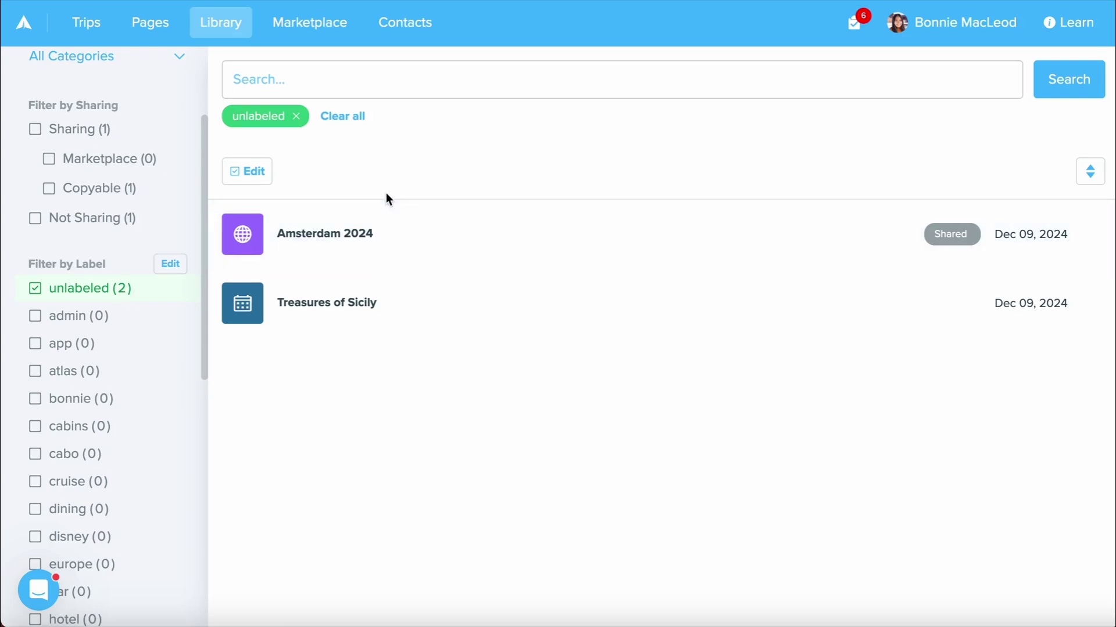
Bulk-apply the existing europe label to the Amsterdam 2024 and Treasures of Sicily library items.
click(247, 180)
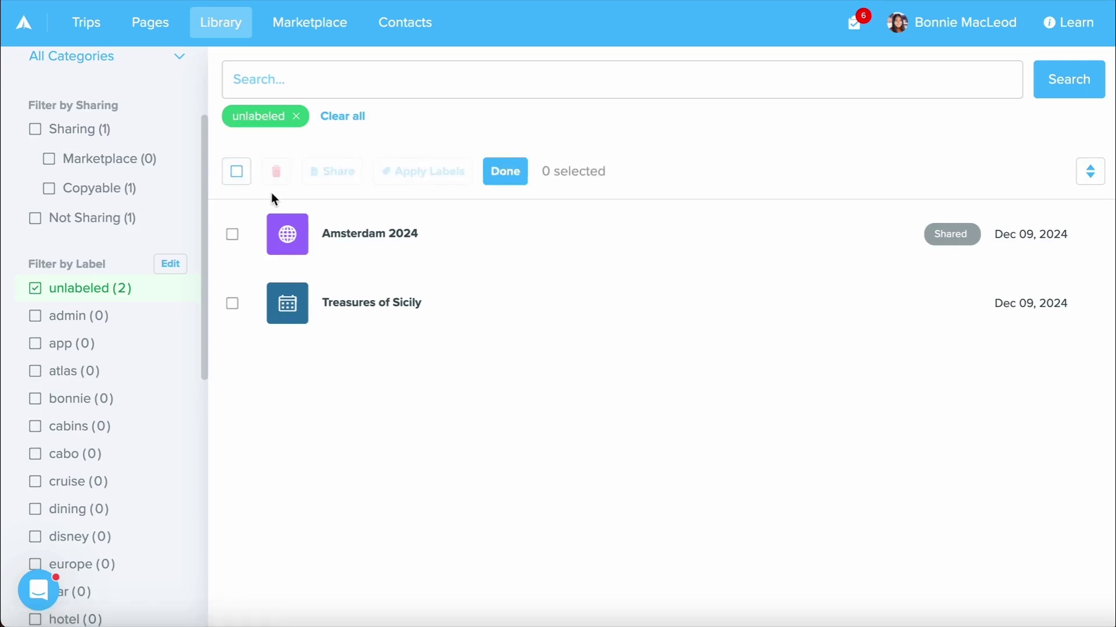
click(253, 229)
click(256, 289)
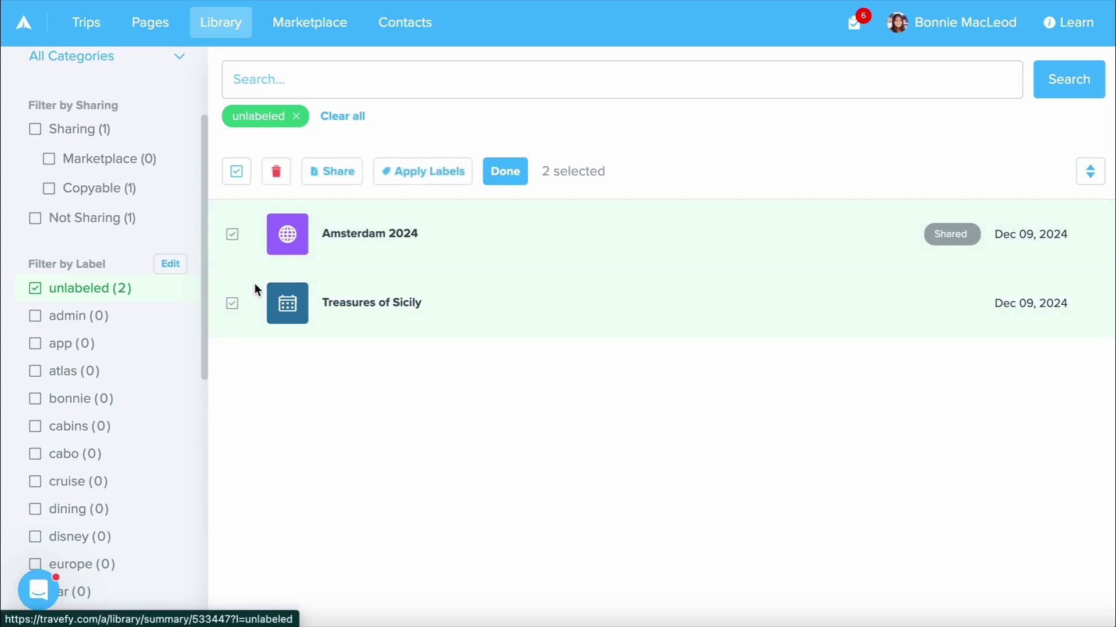
click(423, 183)
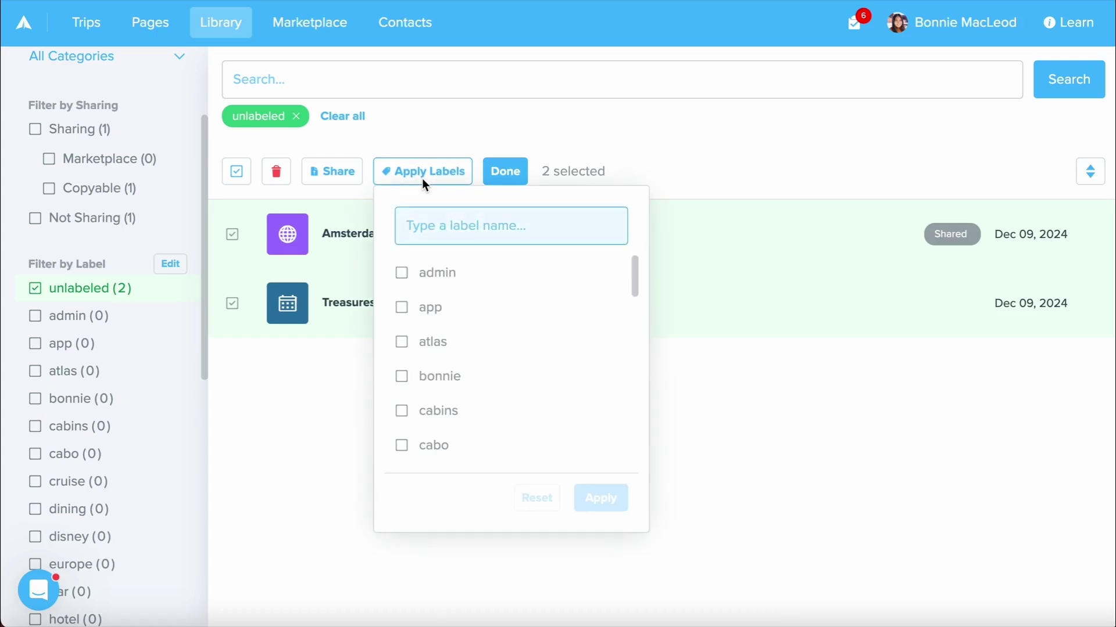
scroll(530, 297, down, 3)
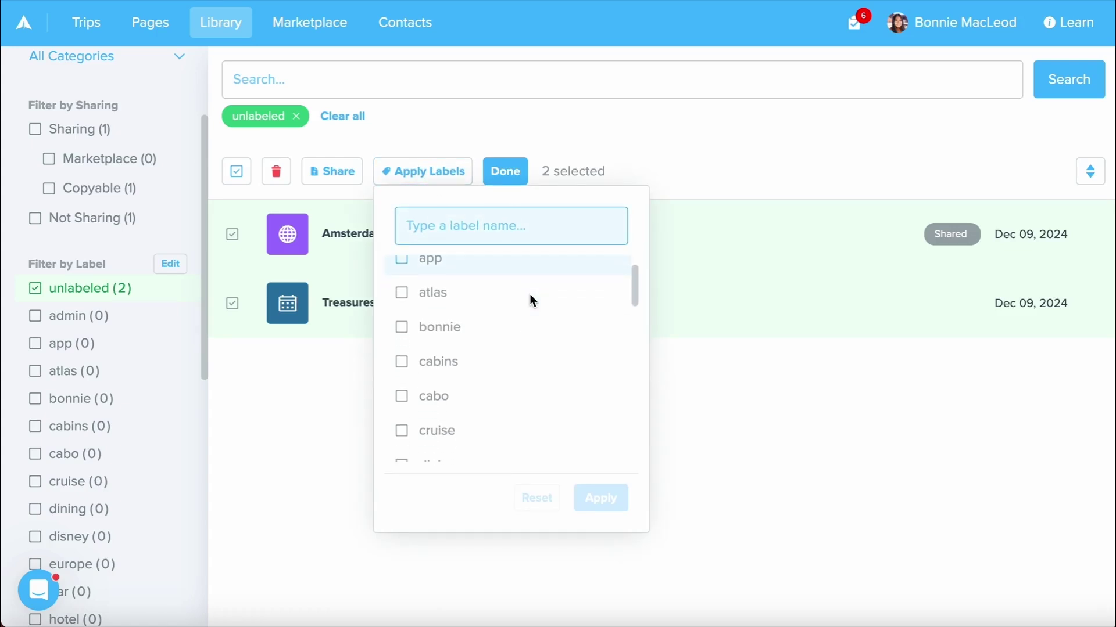
scroll(528, 294, up, 3)
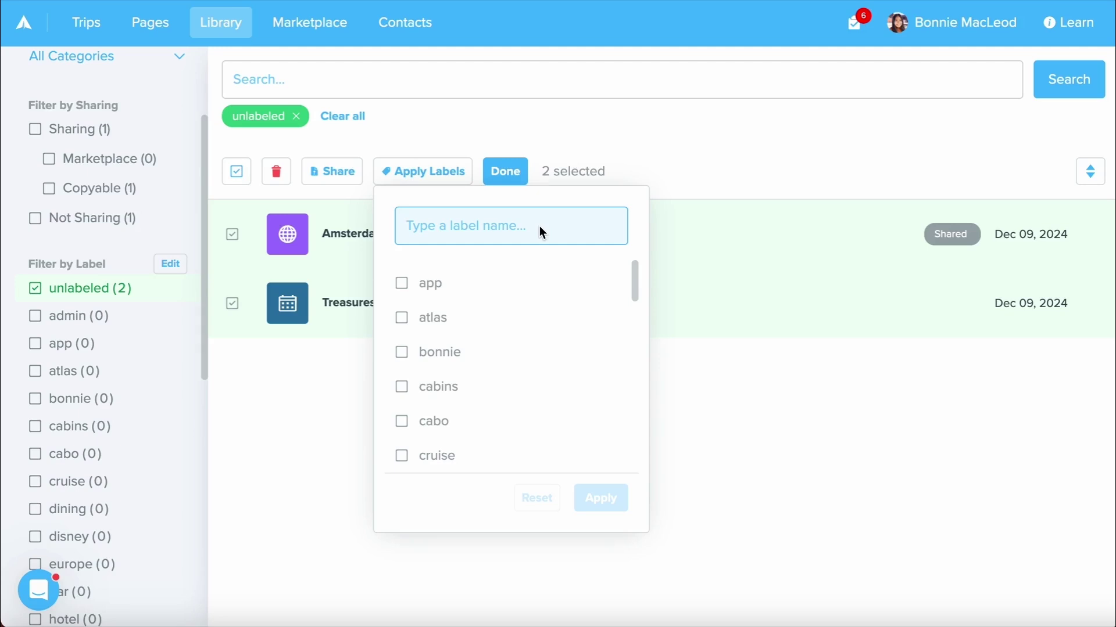
text(E)
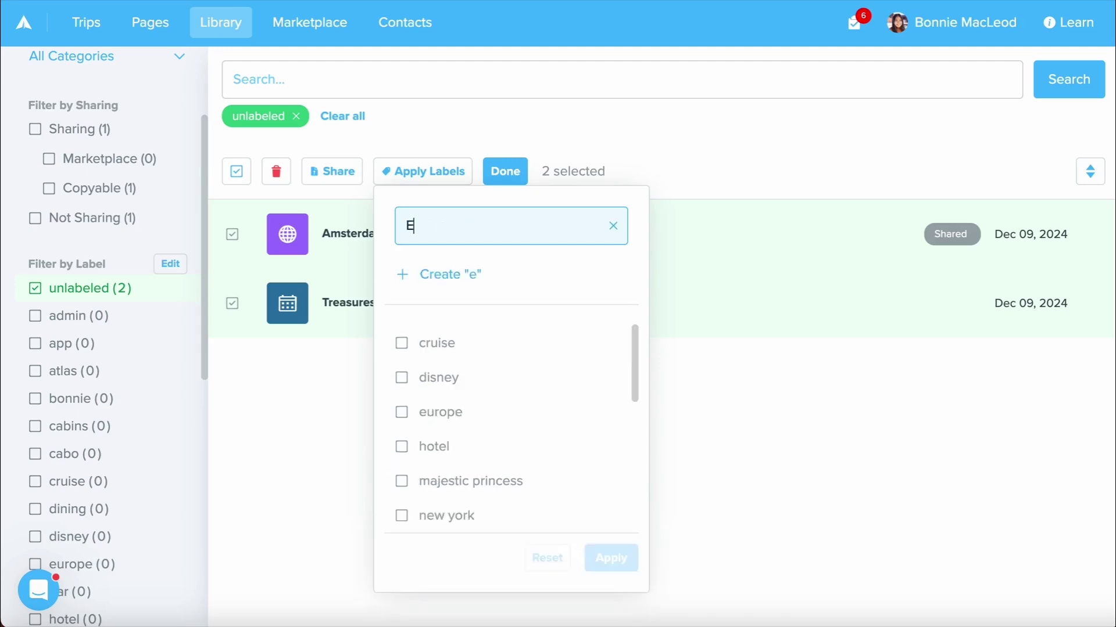
text(urope)
click(489, 332)
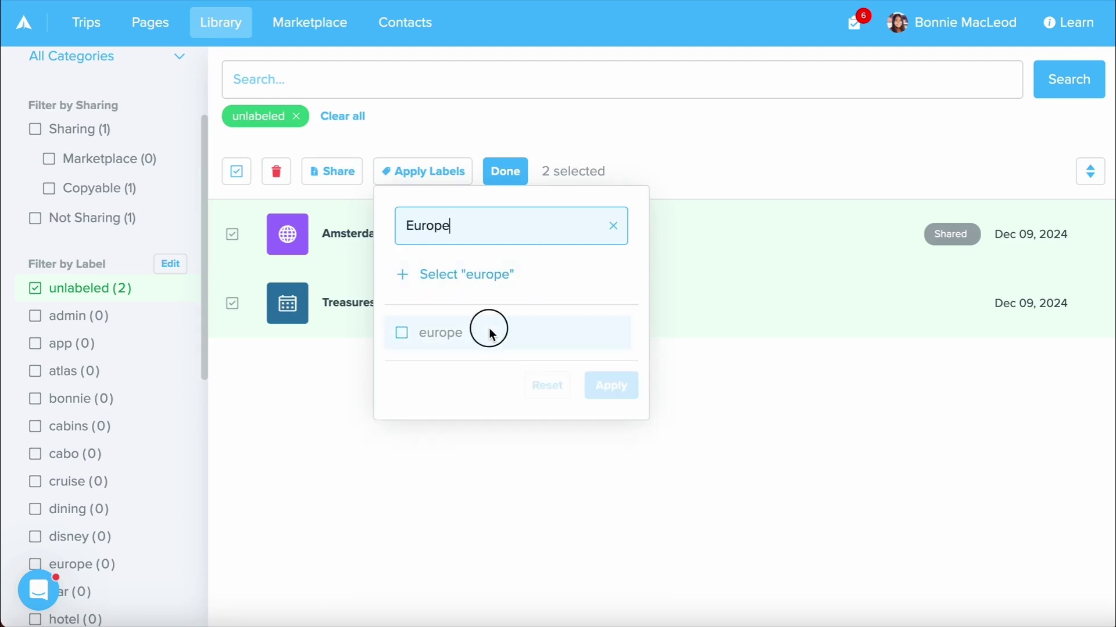
click(607, 386)
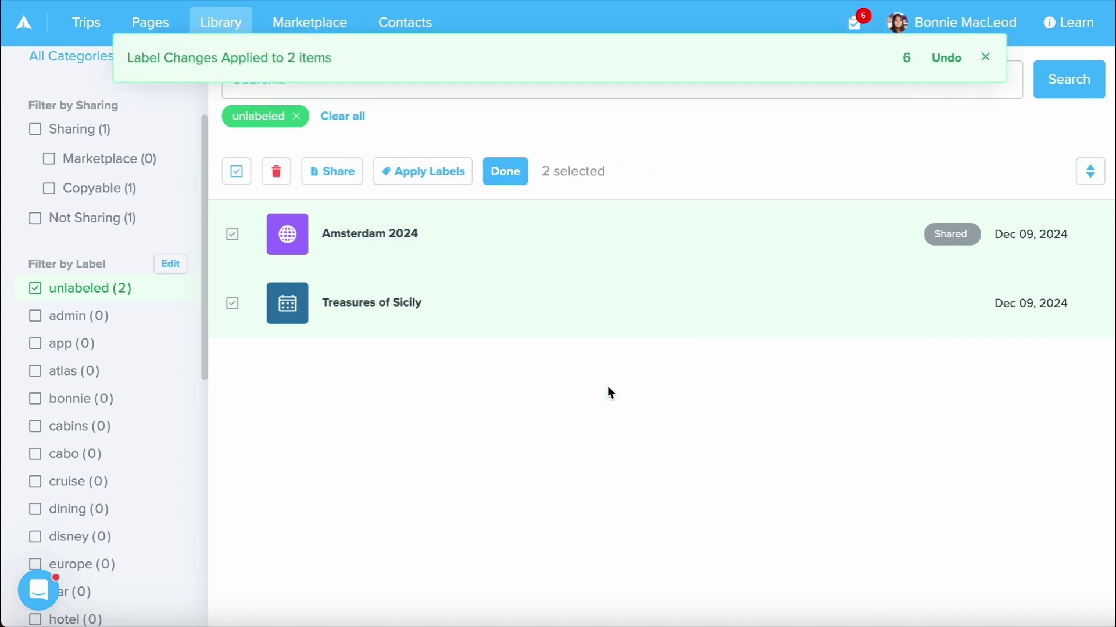
click(989, 60)
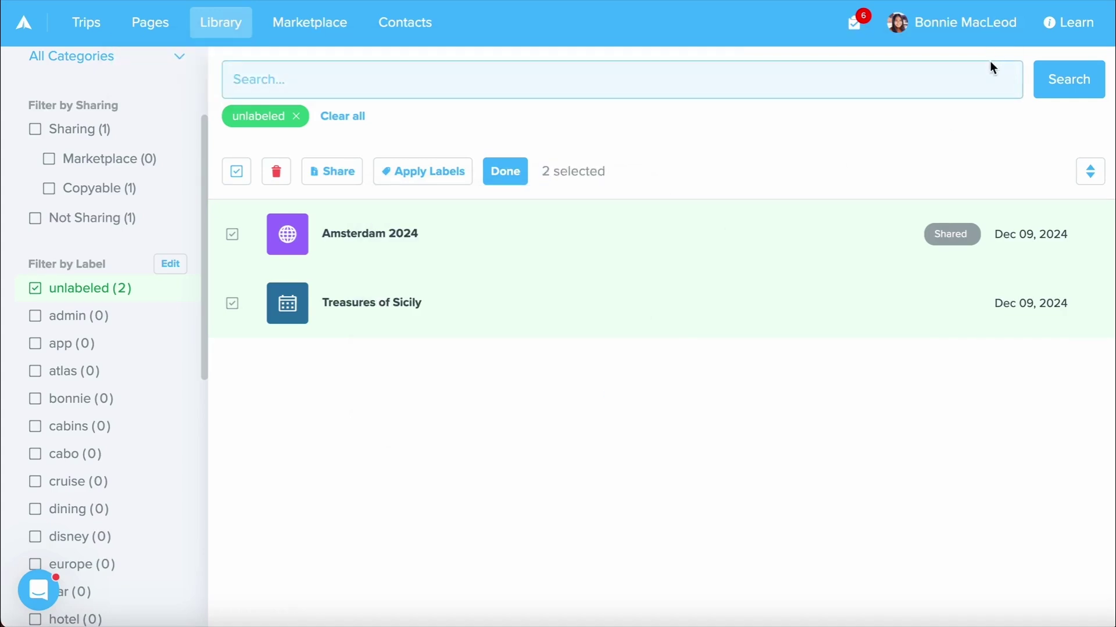
click(487, 182)
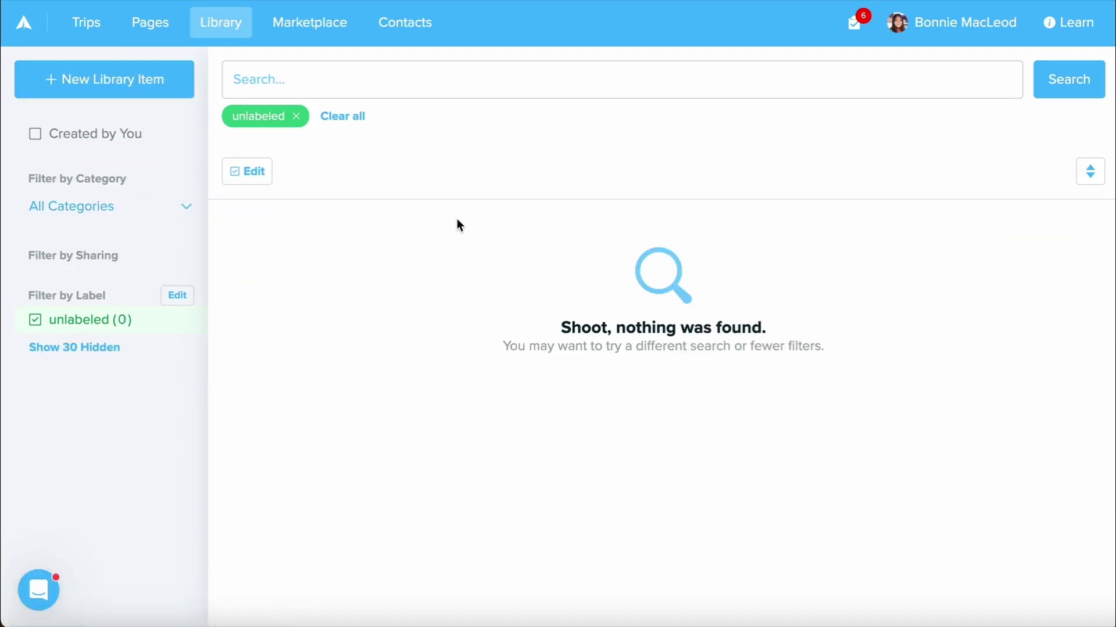
Clear the library's unlabeled filter and open the Christmas Market trip.
click(297, 117)
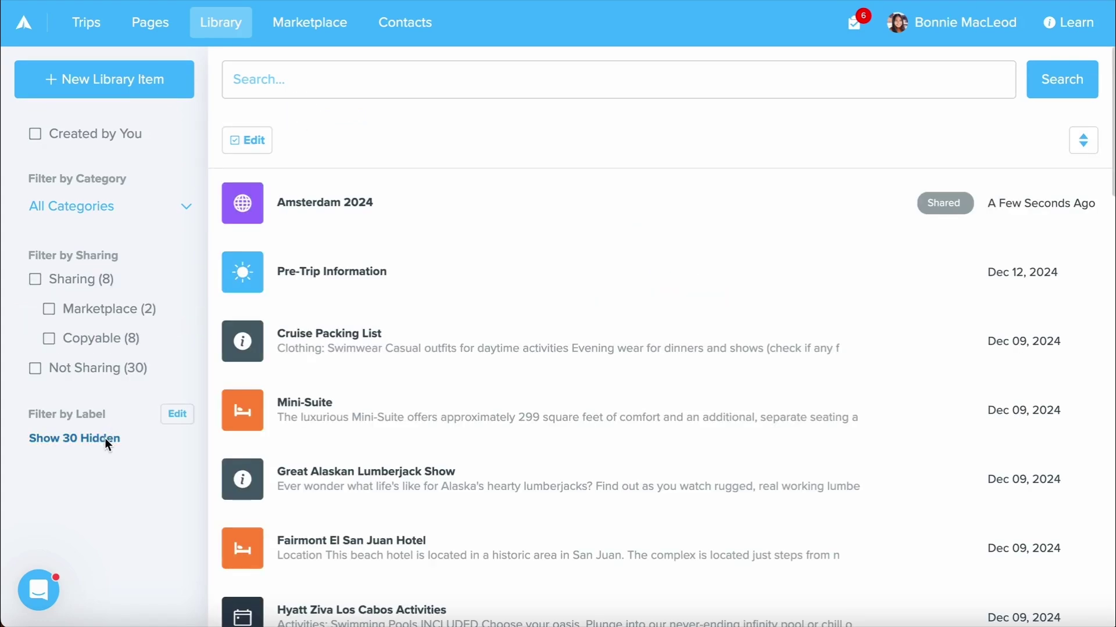
click(106, 438)
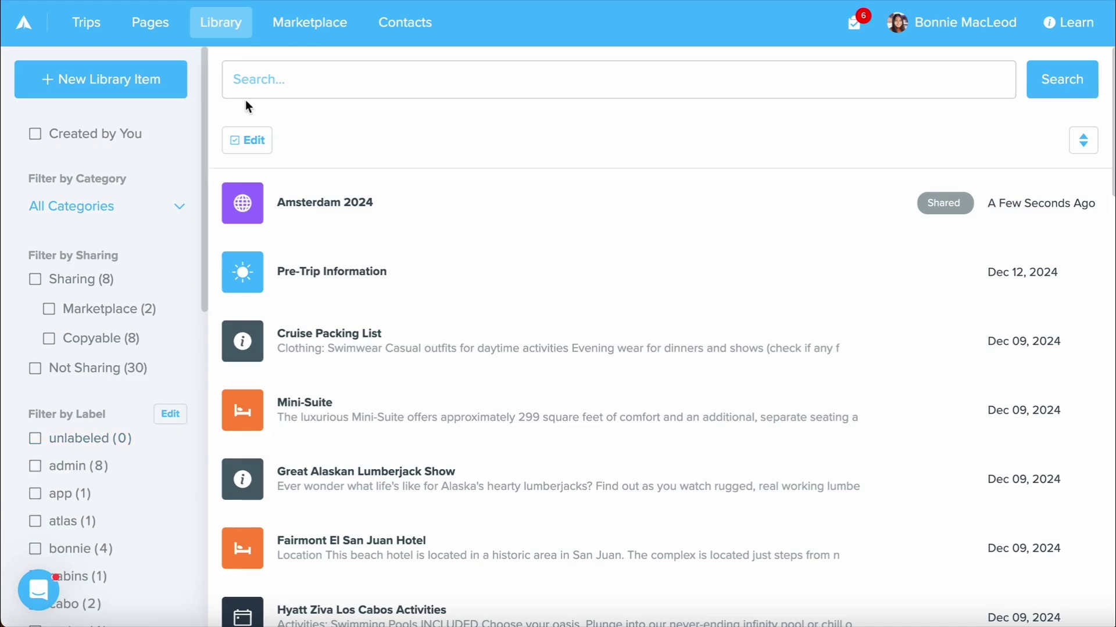
click(92, 32)
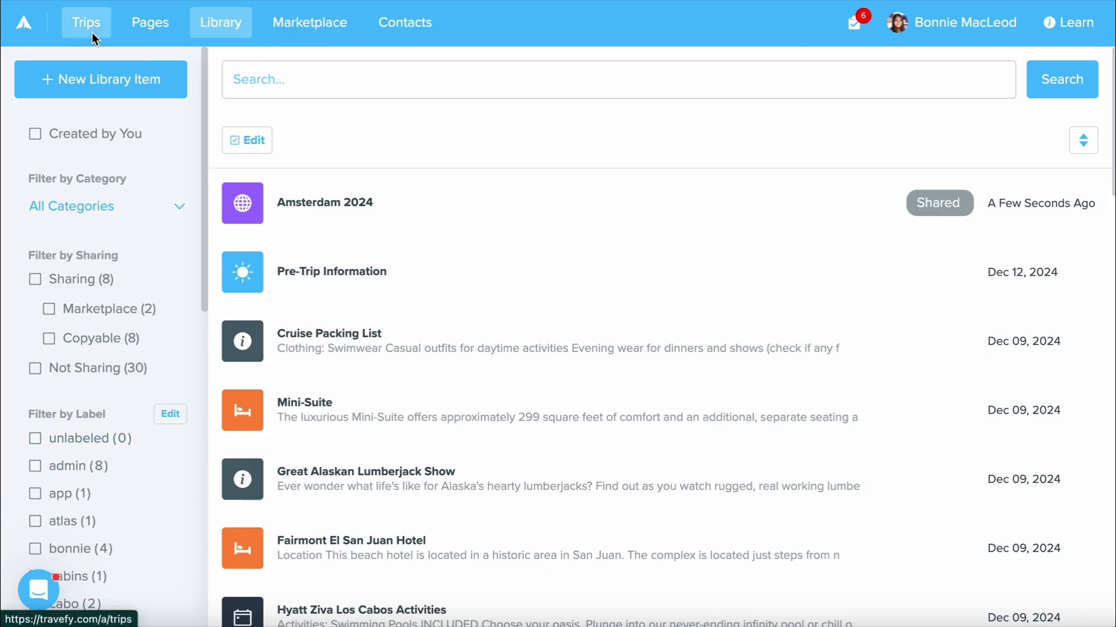
click(117, 267)
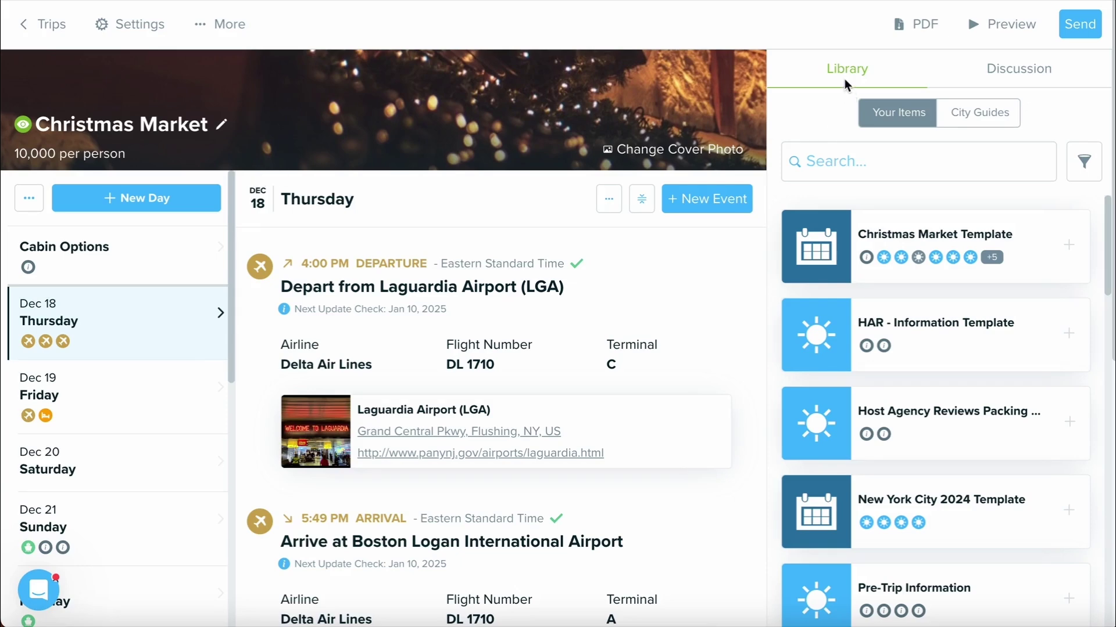
Search the trip's library items for cruise and filter them by the cruise label.
click(882, 171)
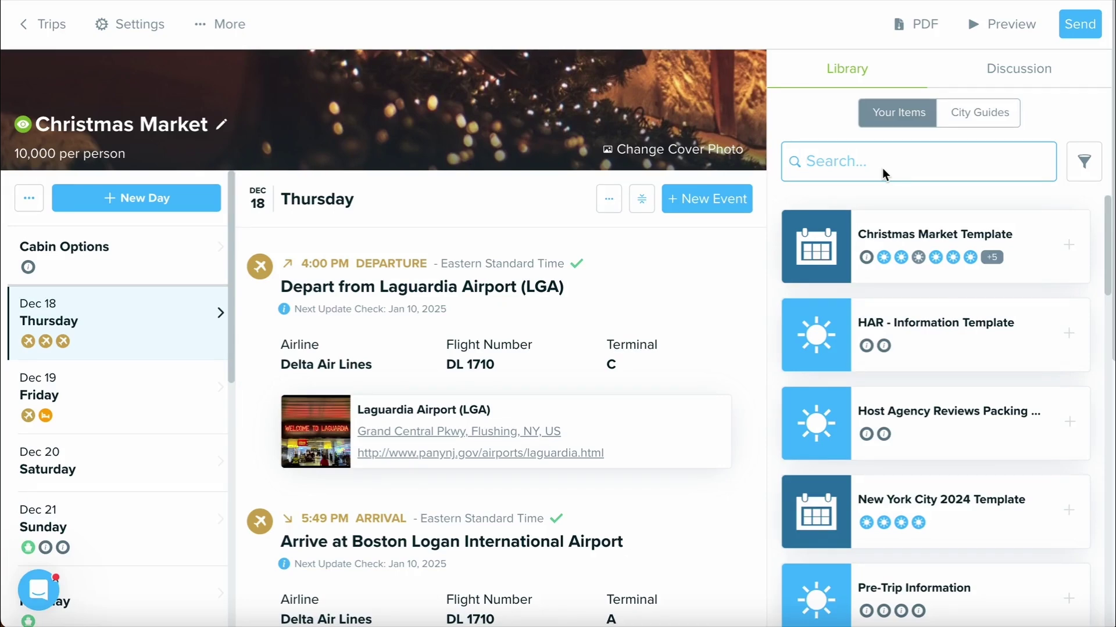
text(cruise)
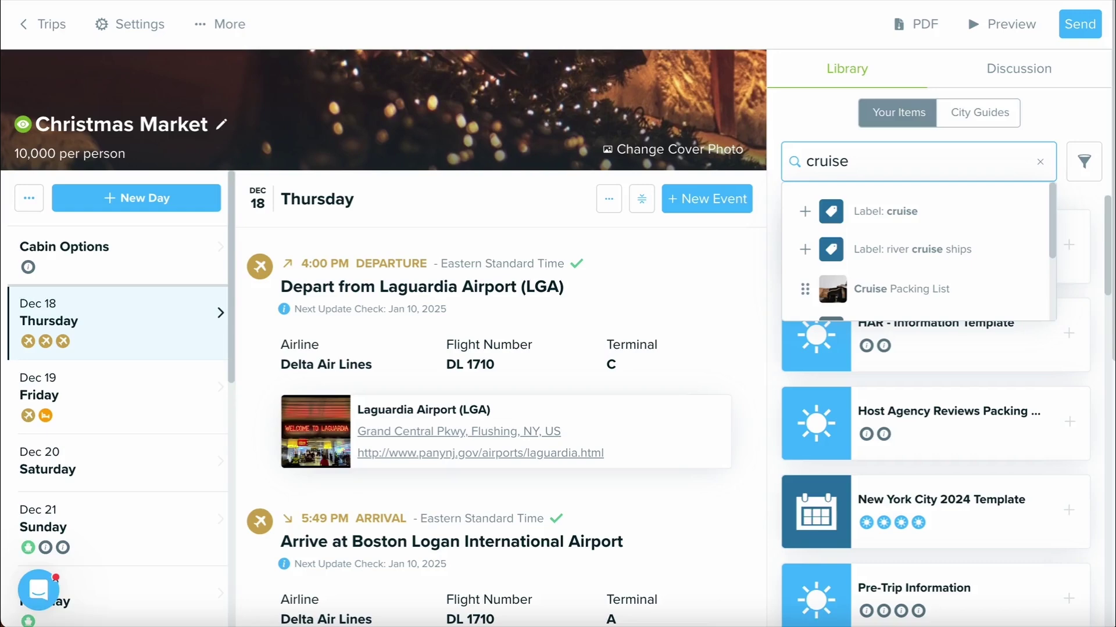
click(901, 220)
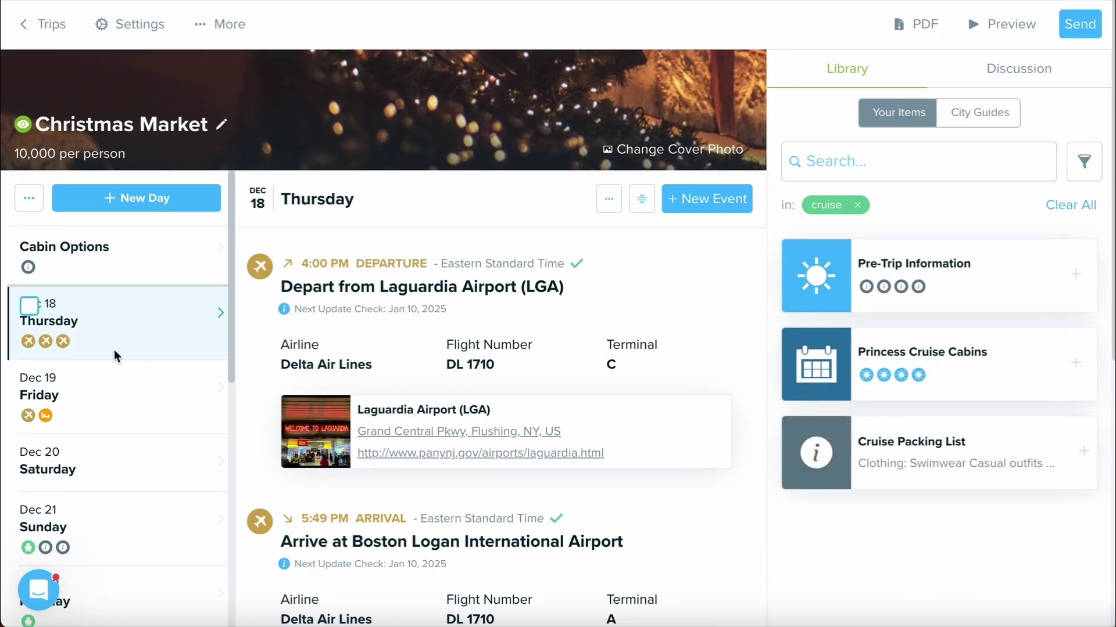
Add the Cruise Packing List library item to the Cabin Options section, above French Balcony & Outside Balcony, and review its contents.
click(143, 274)
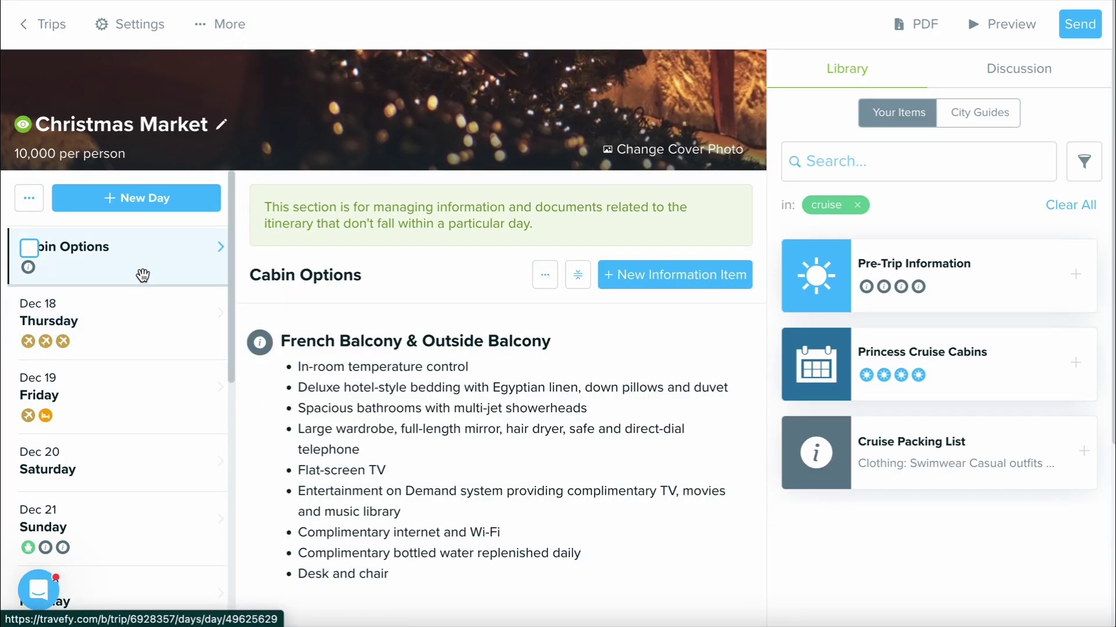
drag(908, 459, 515, 366)
scroll(514, 366, down, 5)
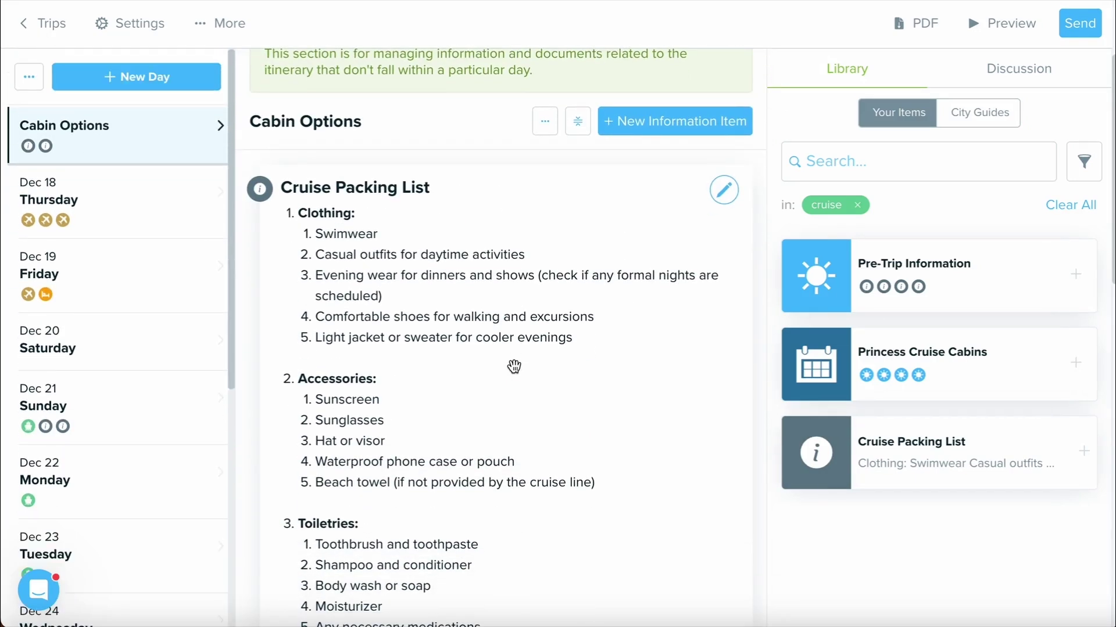
scroll(514, 365, down, 4)
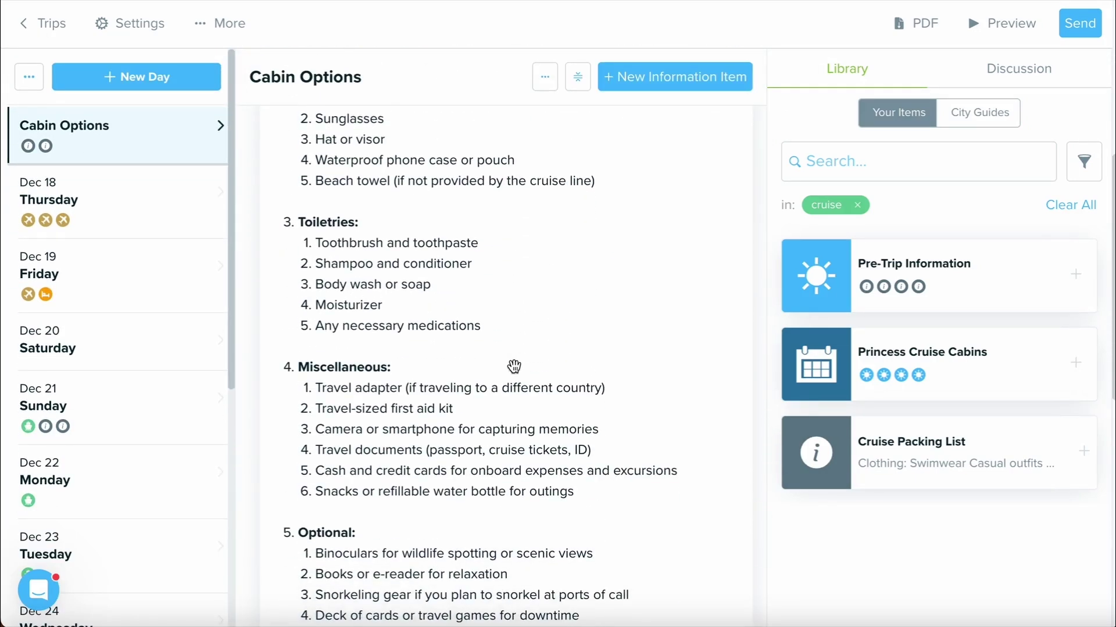
scroll(513, 365, up, 8)
Narrow the cruise-labeled library items with the europe label as well, and check the details of the Pre-Trip Information day.
click(883, 163)
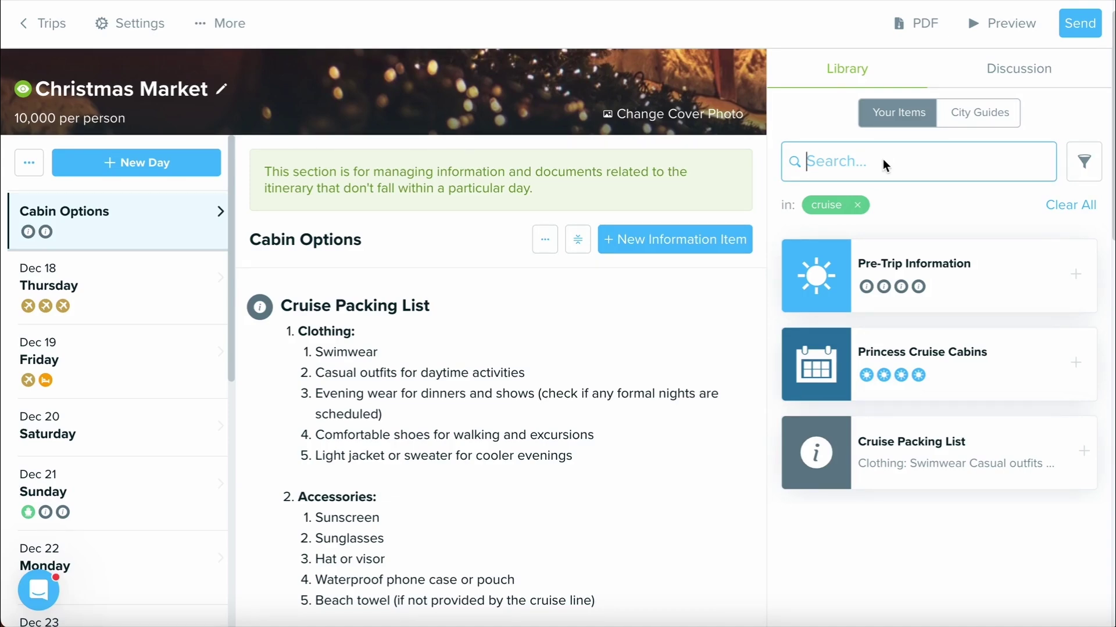
text(europe)
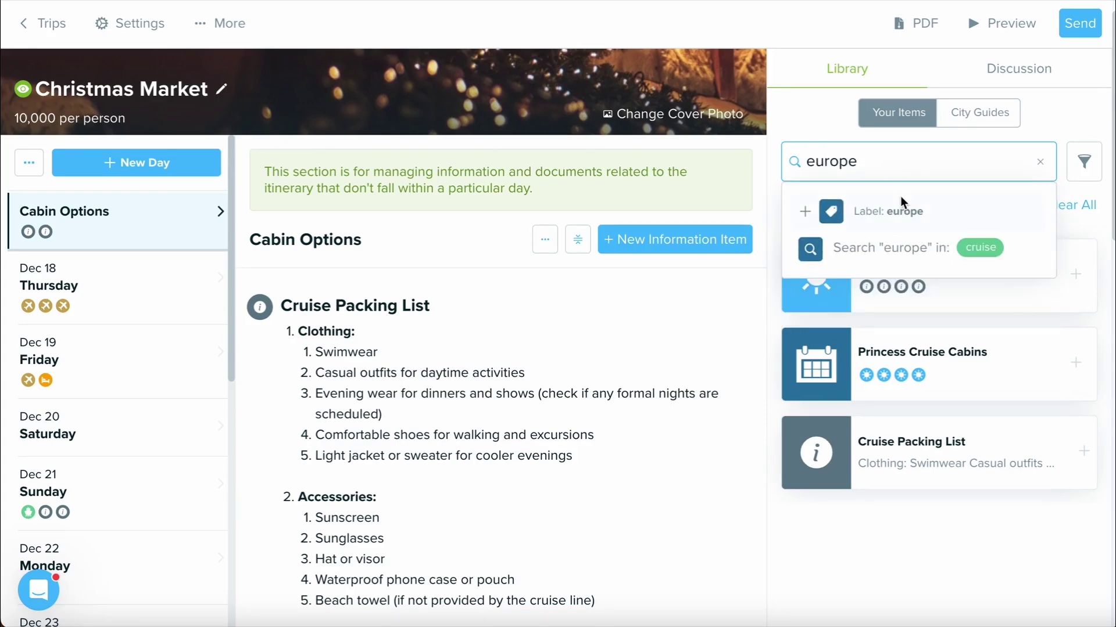
click(900, 201)
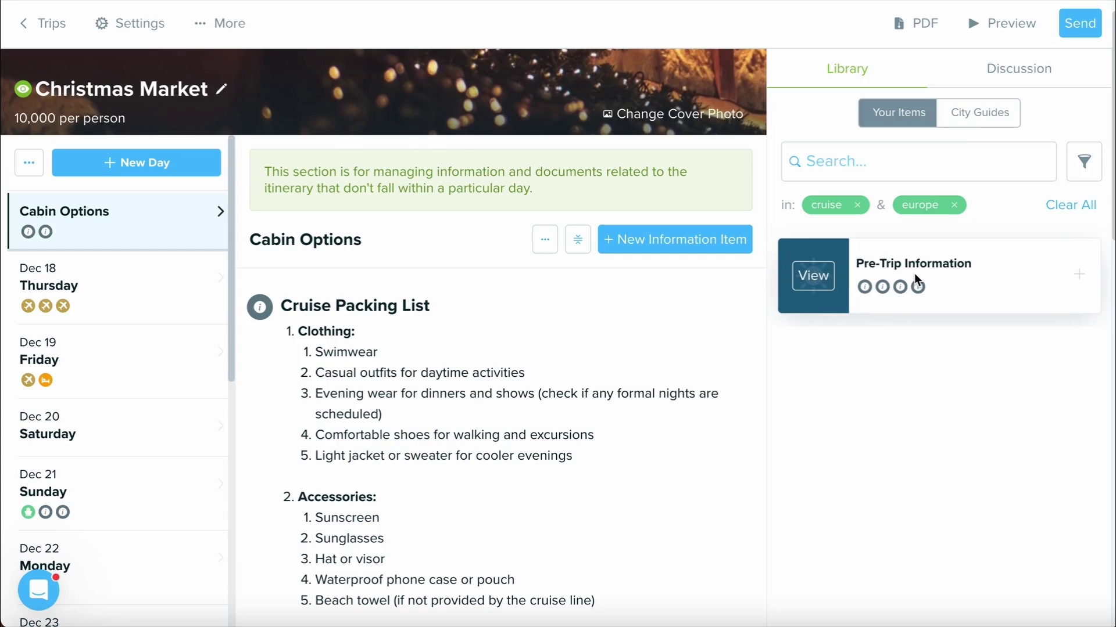
click(826, 279)
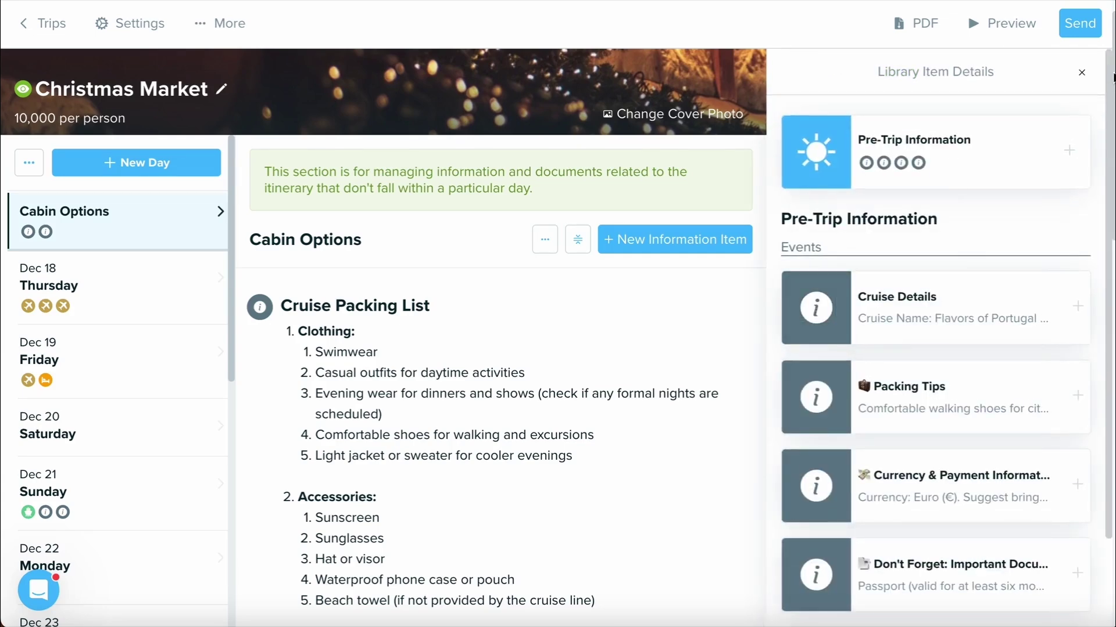
click(1082, 72)
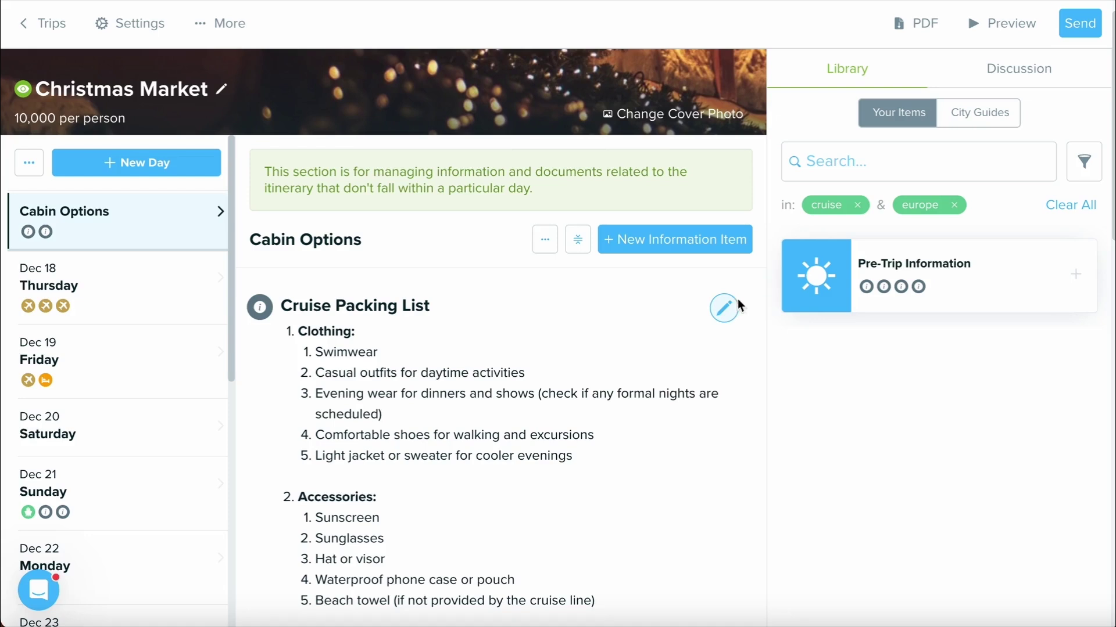
mouse_move(783, 303)
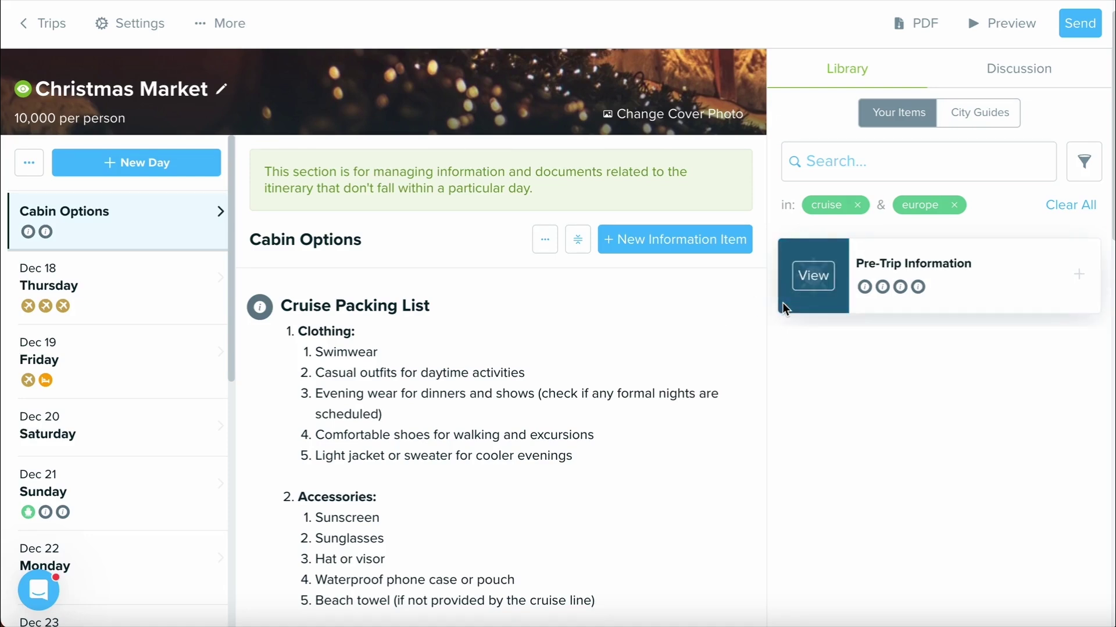